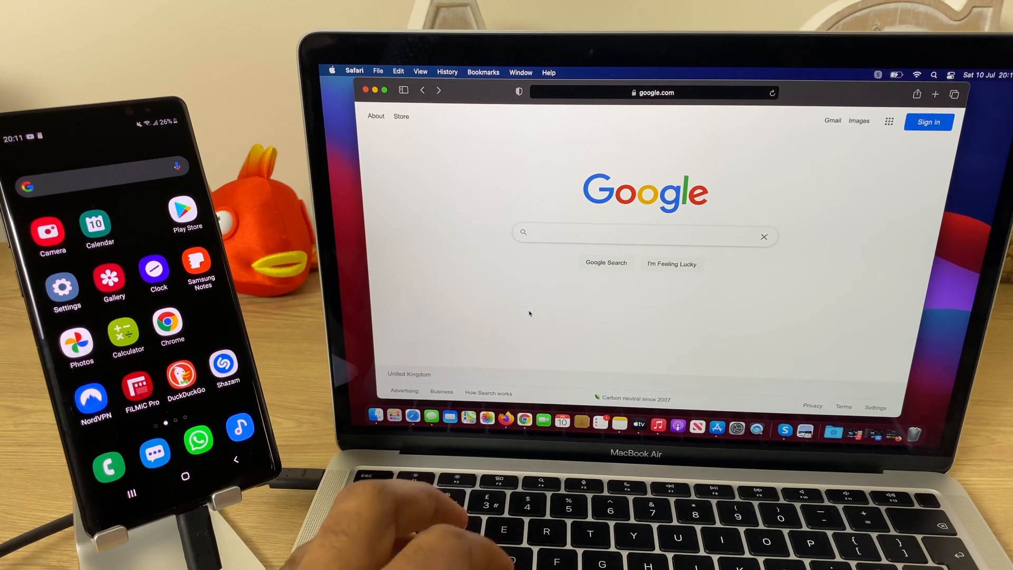
pyautogui.write('android file transfer')
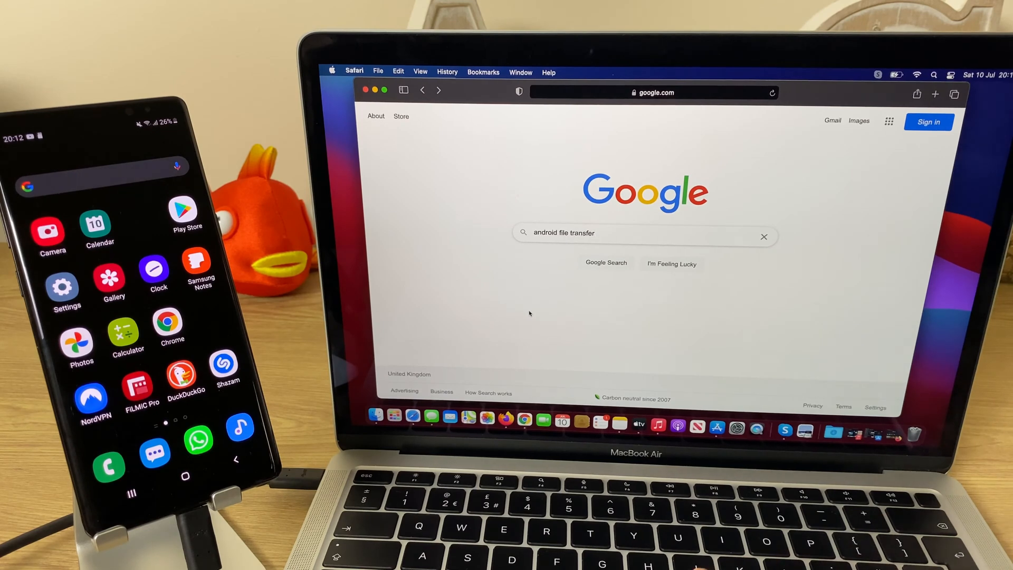
# Run the Google search, reach the android.com Android File Transfer page and start the installer download.
pyautogui.press('Return')
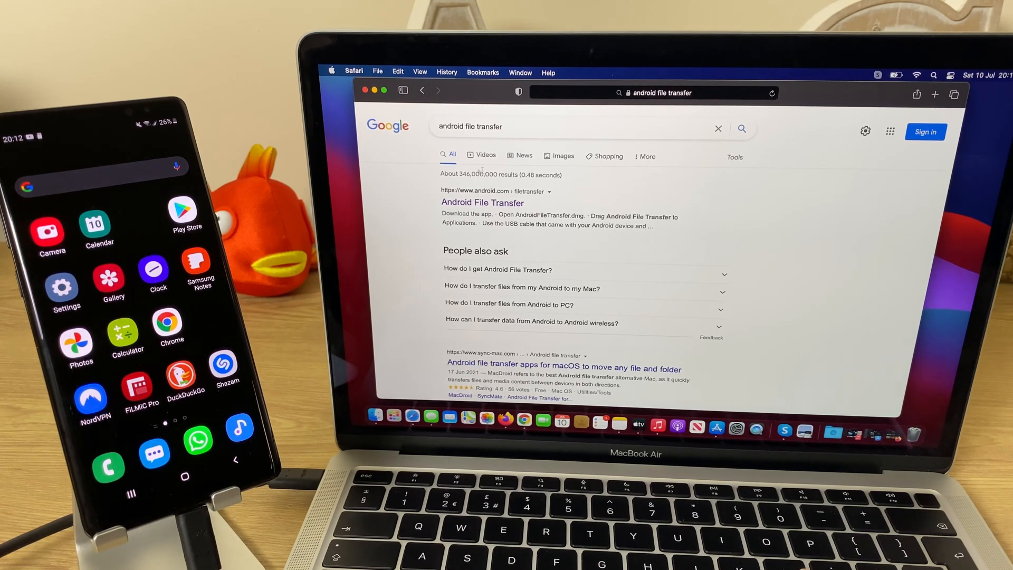
pyautogui.click(493, 204)
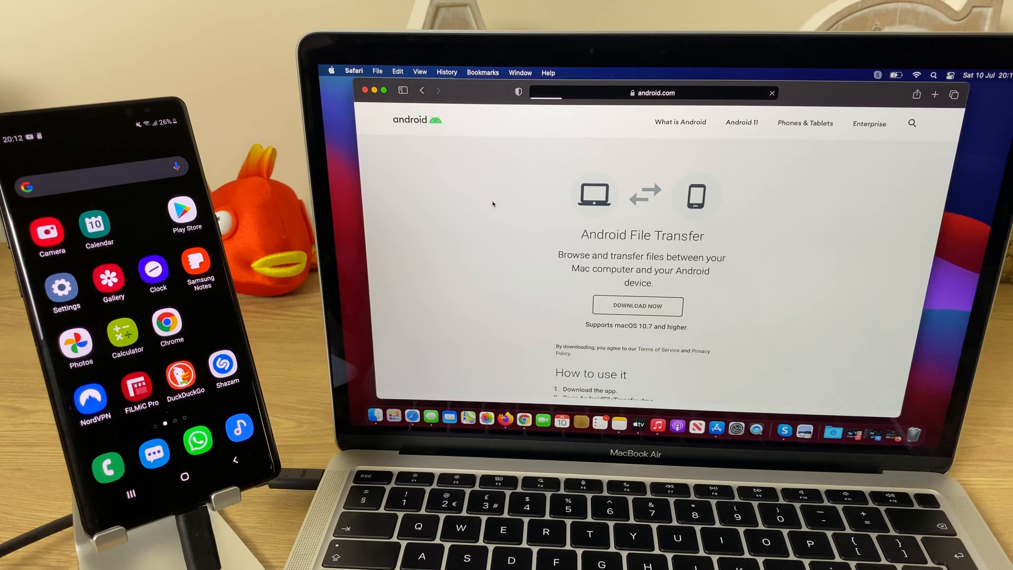
pyautogui.click(647, 309)
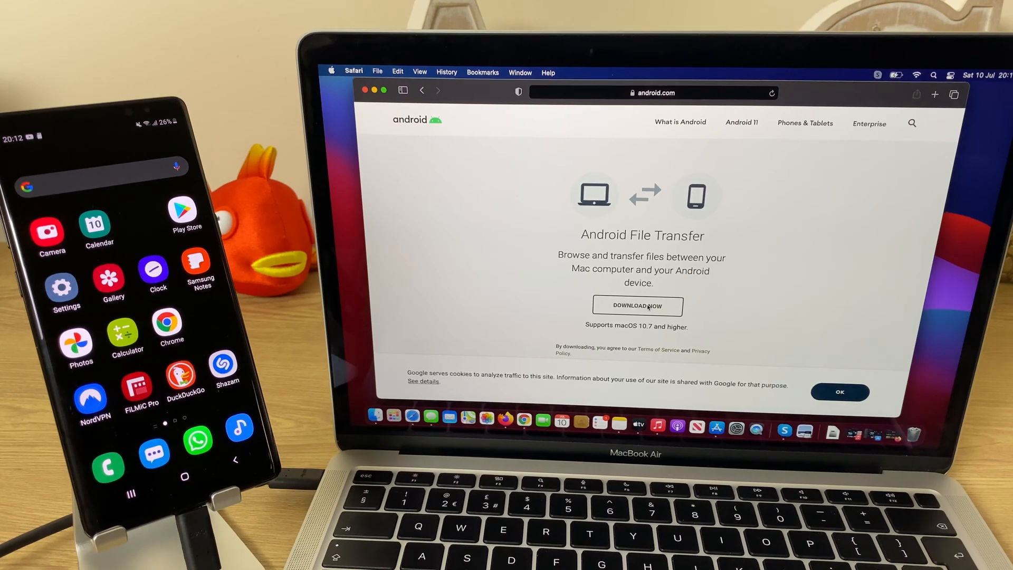
# Close Safari and select AndroidFileTransfer.dmg in the Finder Downloads folder.
pyautogui.click(366, 91)
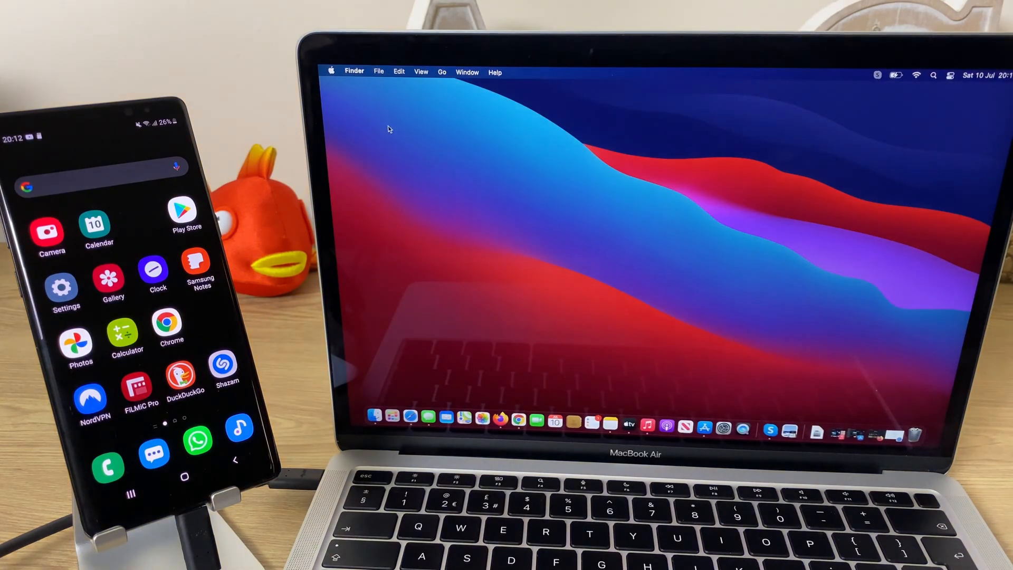
pyautogui.click(442, 74)
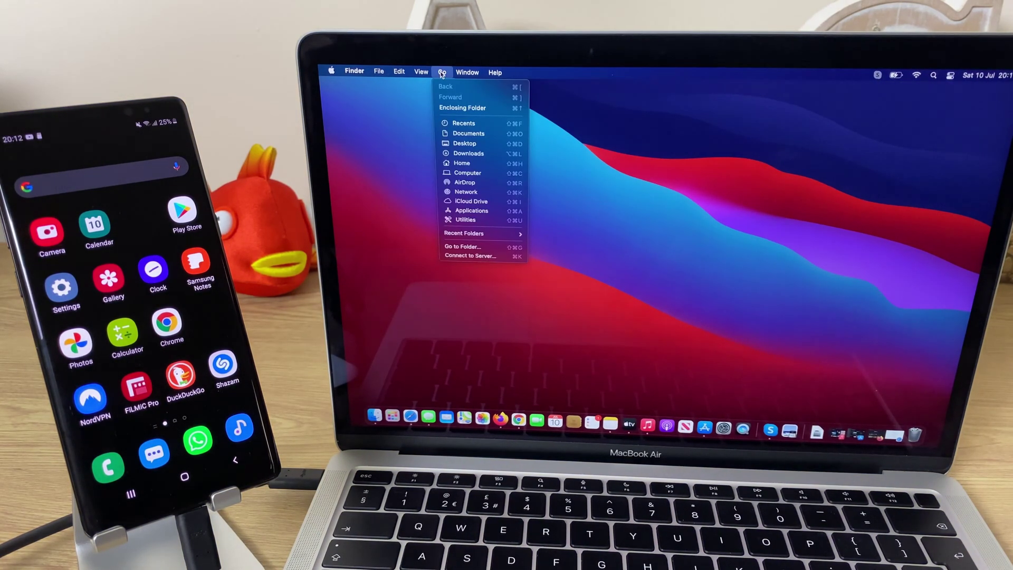
pyautogui.click(475, 154)
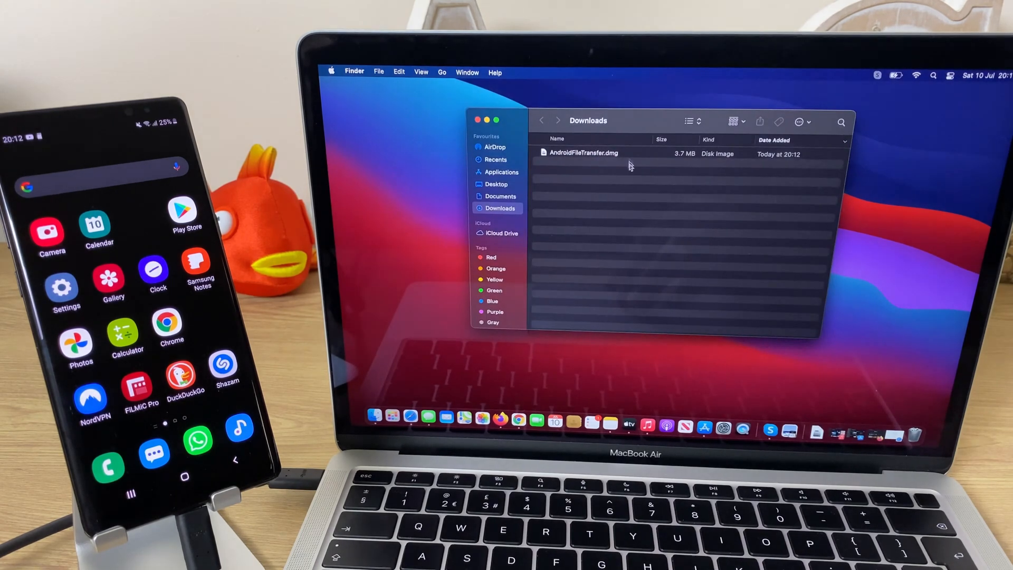
pyautogui.click(602, 154)
# Mount the dmg, copy Android File Transfer into Applications and close the installer and Downloads windows.
pyautogui.doubleClick(602, 155)
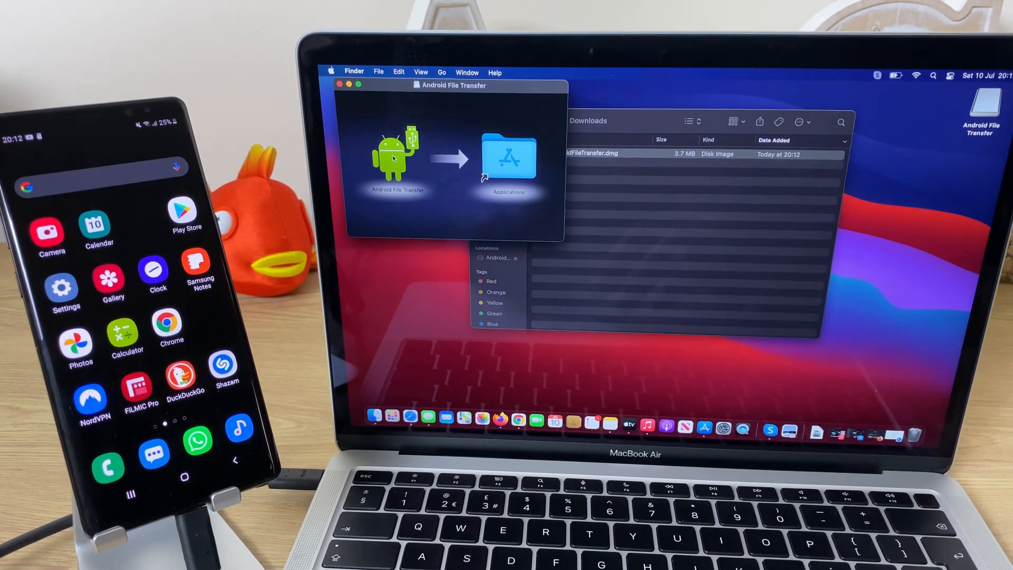
pyautogui.moveTo(393, 159); pyautogui.dragTo(505, 160)
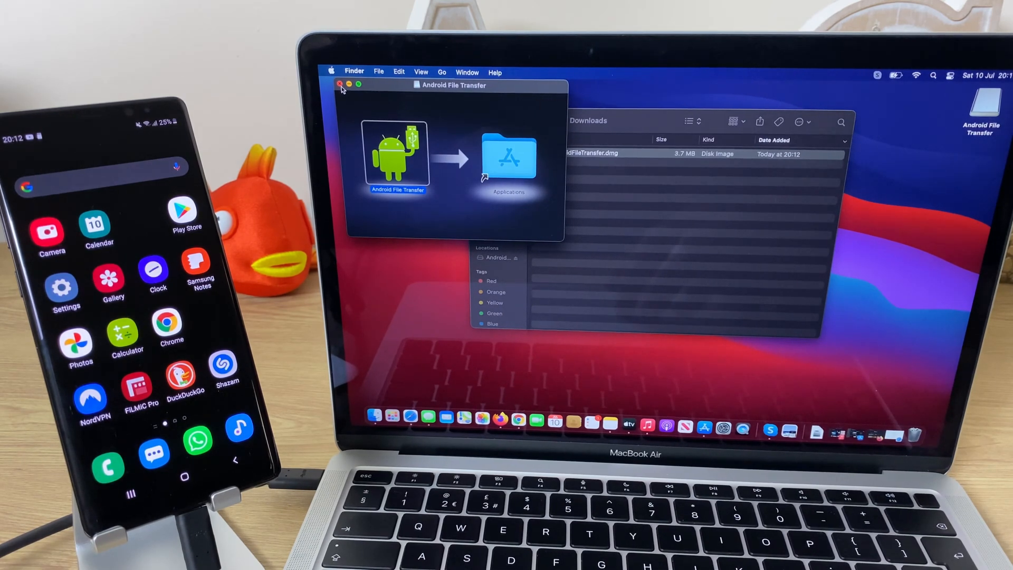
pyautogui.click(341, 85)
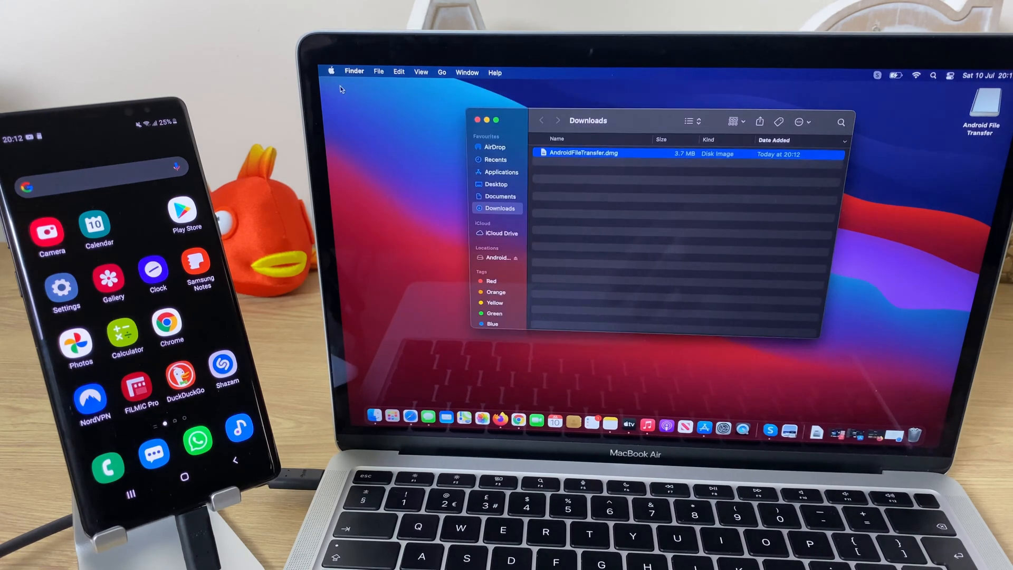
pyautogui.click(478, 120)
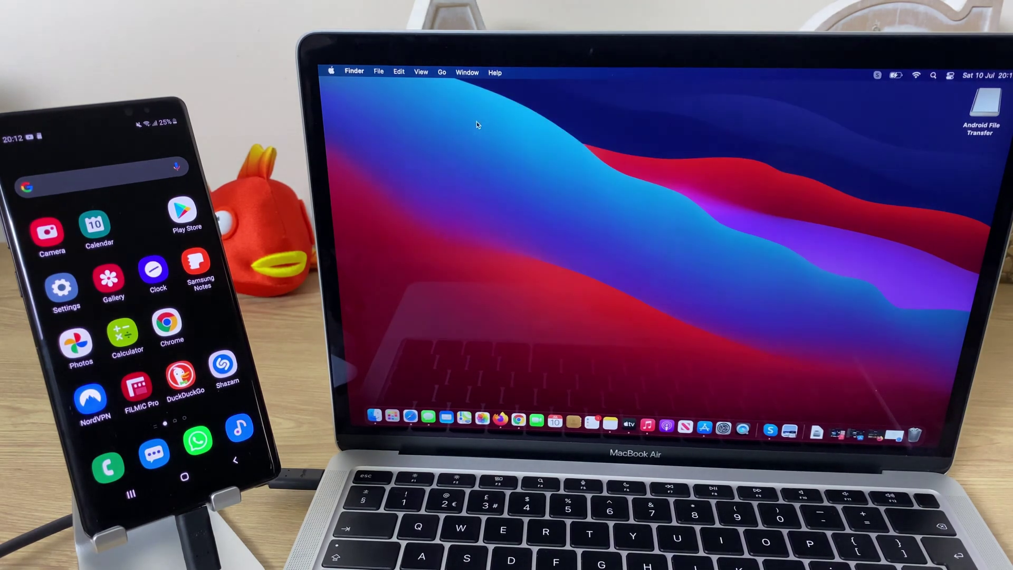
# Eject the mounted Android File Transfer installer disk from the desktop.
pyautogui.click(987, 108)
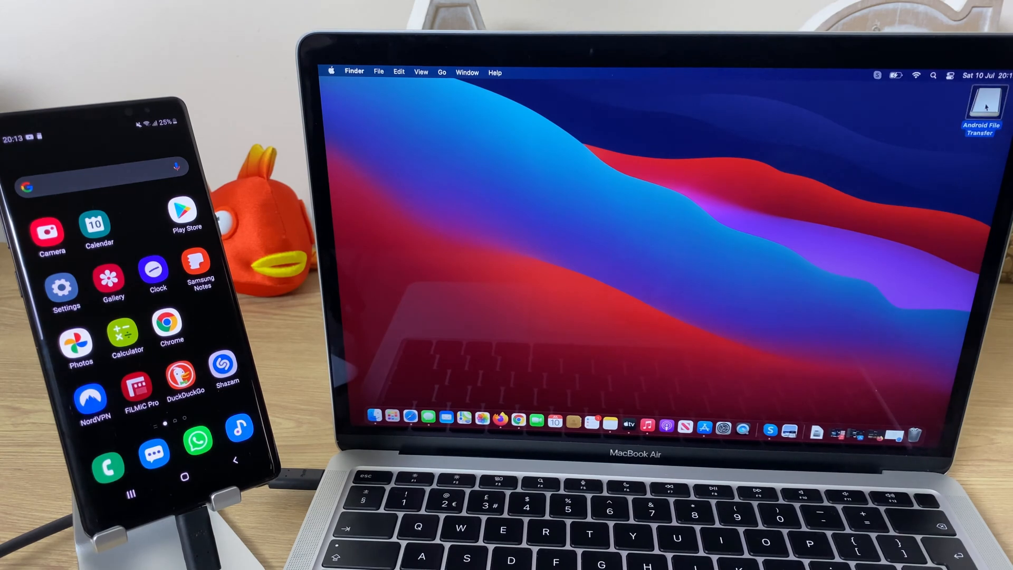
pyautogui.rightClick(987, 107)
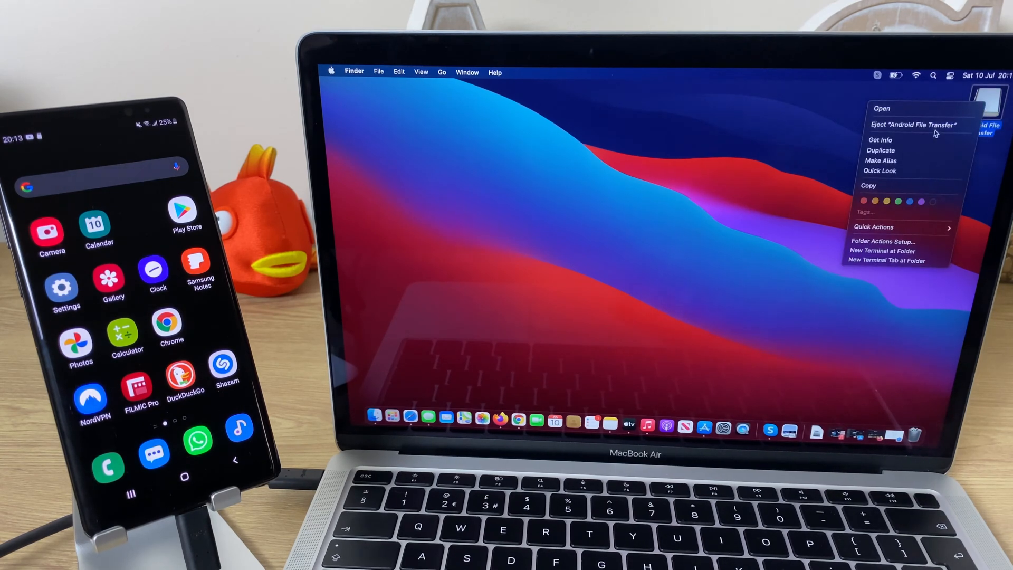
pyautogui.click(939, 129)
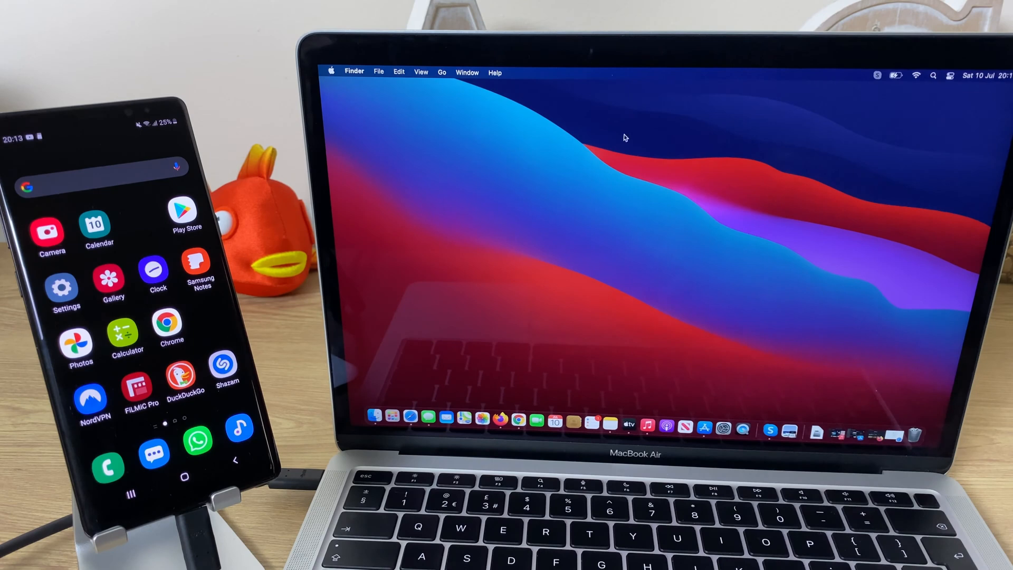
# Launch Android File Transfer from Applications, confirming the internet-download prompt and dismissing the storage-access alert.
pyautogui.click(442, 73)
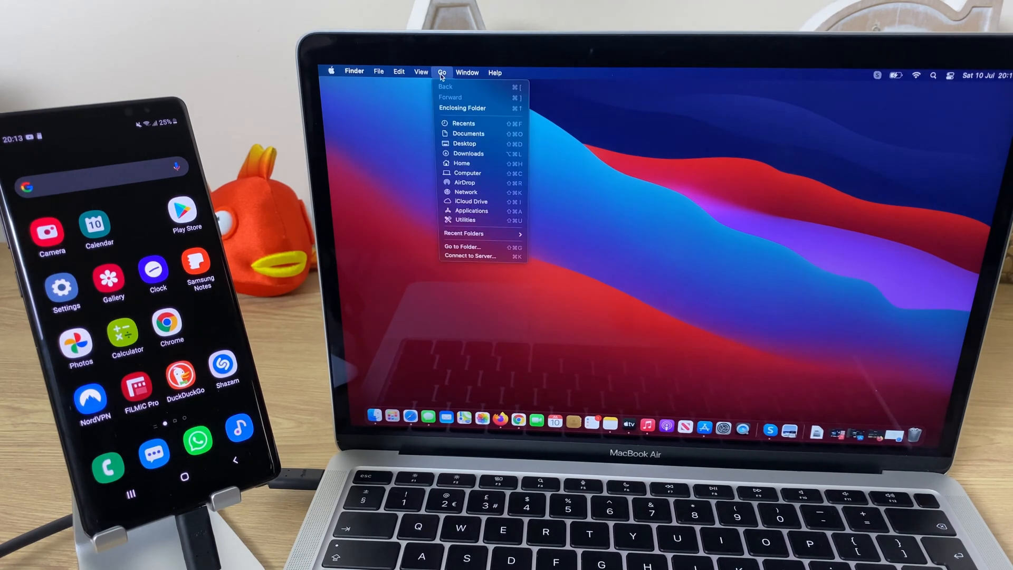
pyautogui.click(487, 212)
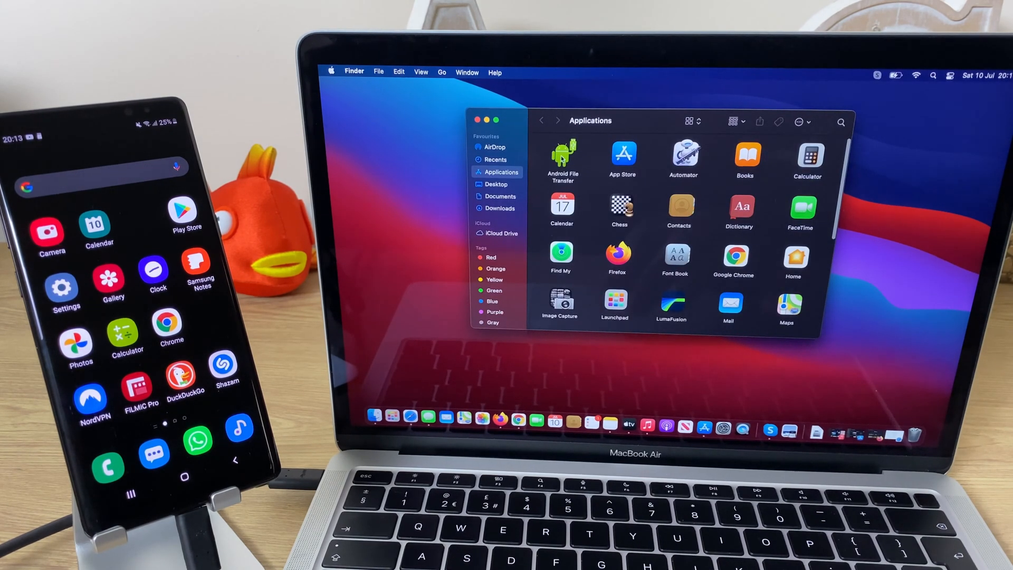
pyautogui.doubleClick(564, 155)
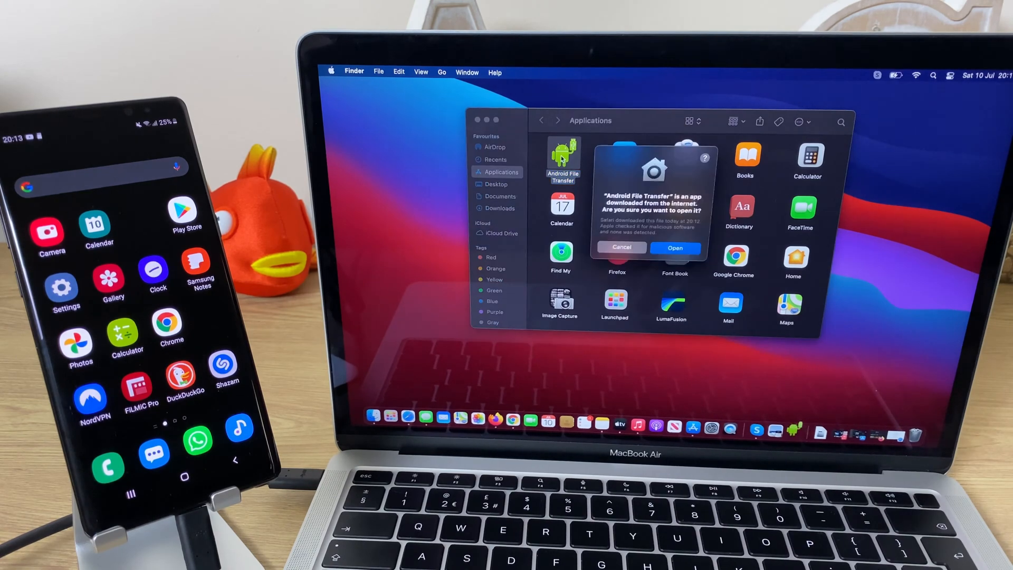
pyautogui.click(700, 247)
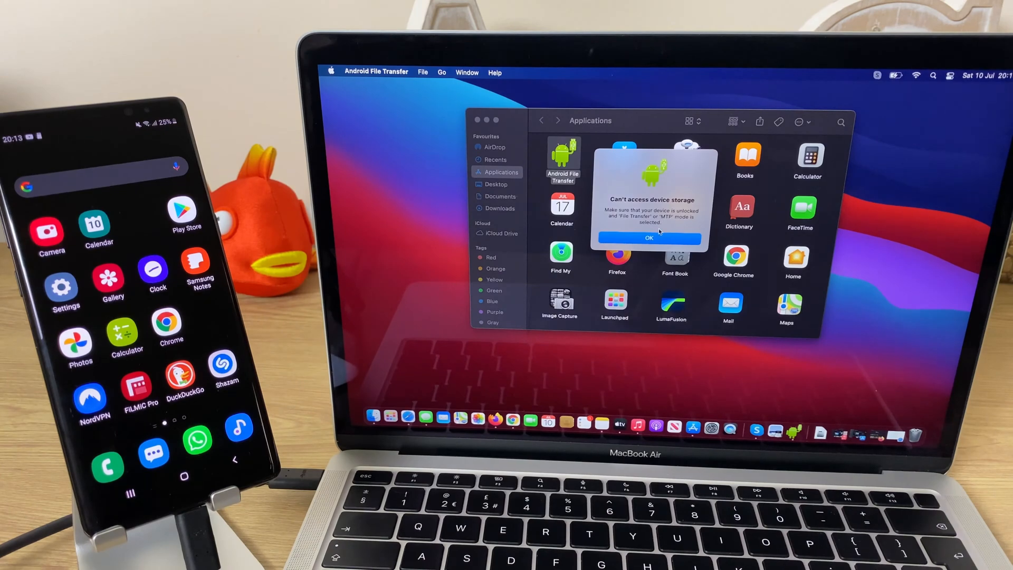
pyautogui.click(659, 233)
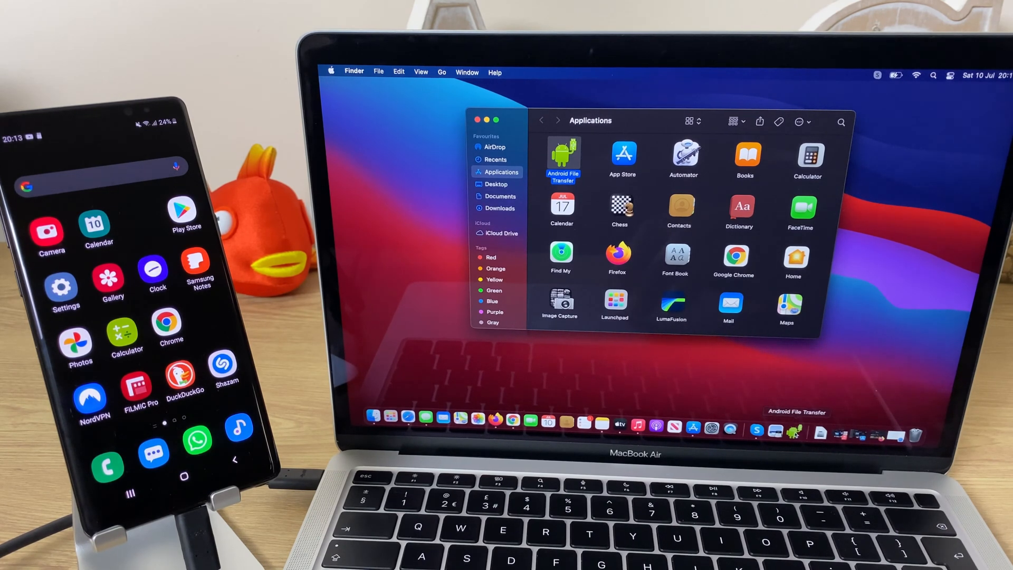
# Reopen Android File Transfer and browse into the phone's DCIM > Camera folder.
pyautogui.click(794, 431)
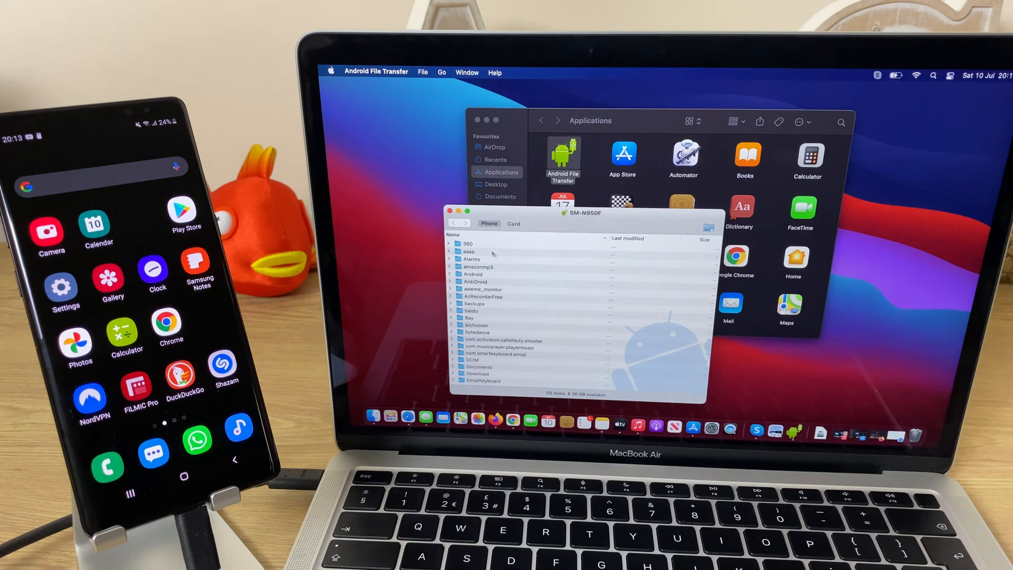
pyautogui.doubleClick(469, 360)
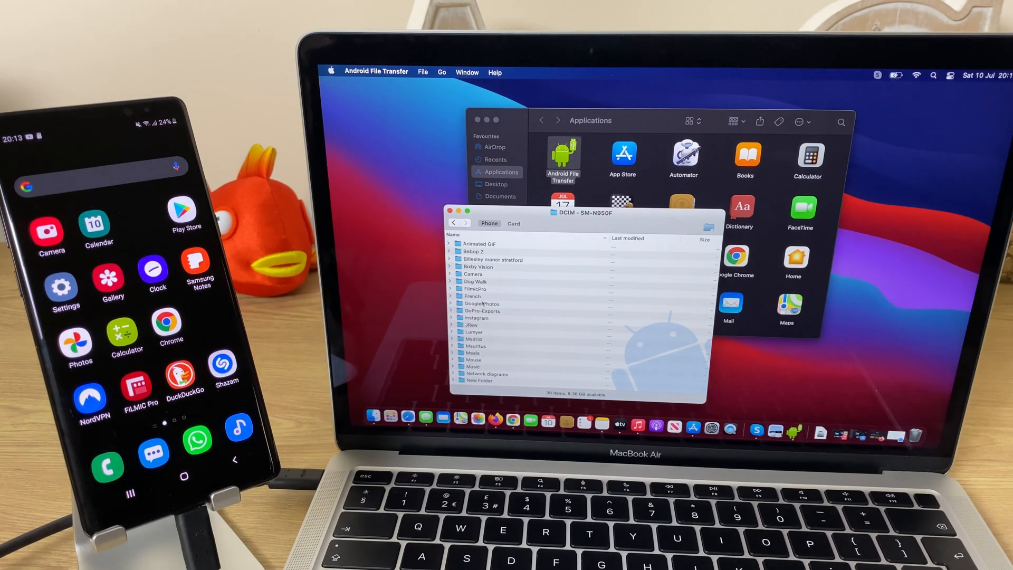
pyautogui.click(472, 275)
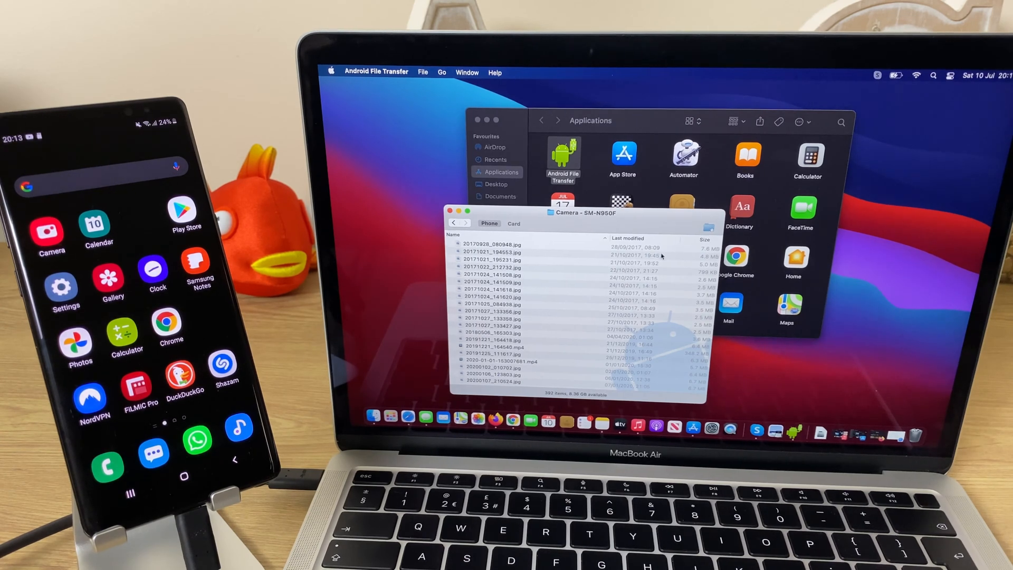
# Sort Camera by Last modified newest first and drag the three newest files, starting 20210709_222753.jpg, to the Desktop.
pyautogui.click(636, 239)
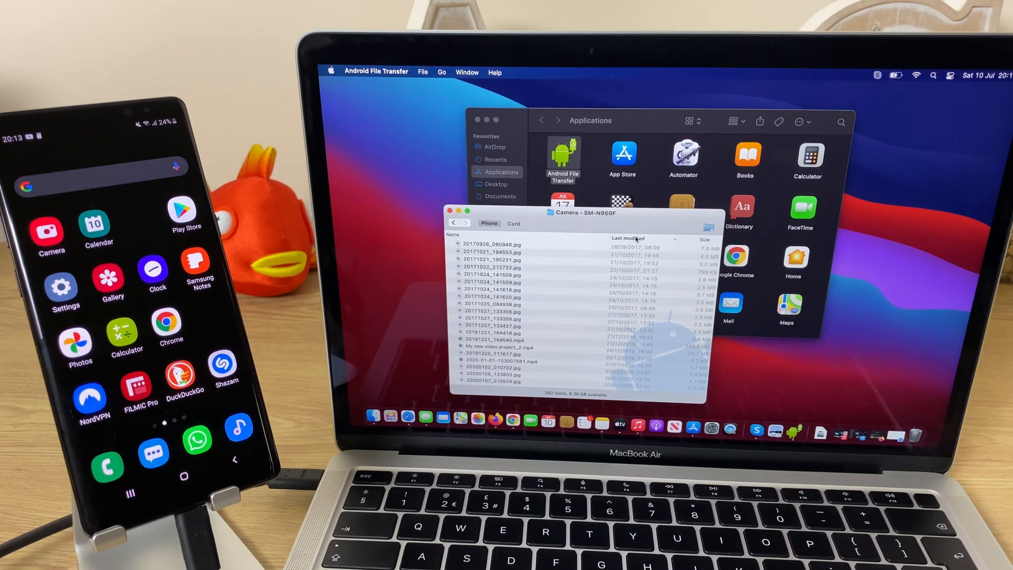
pyautogui.click(637, 239)
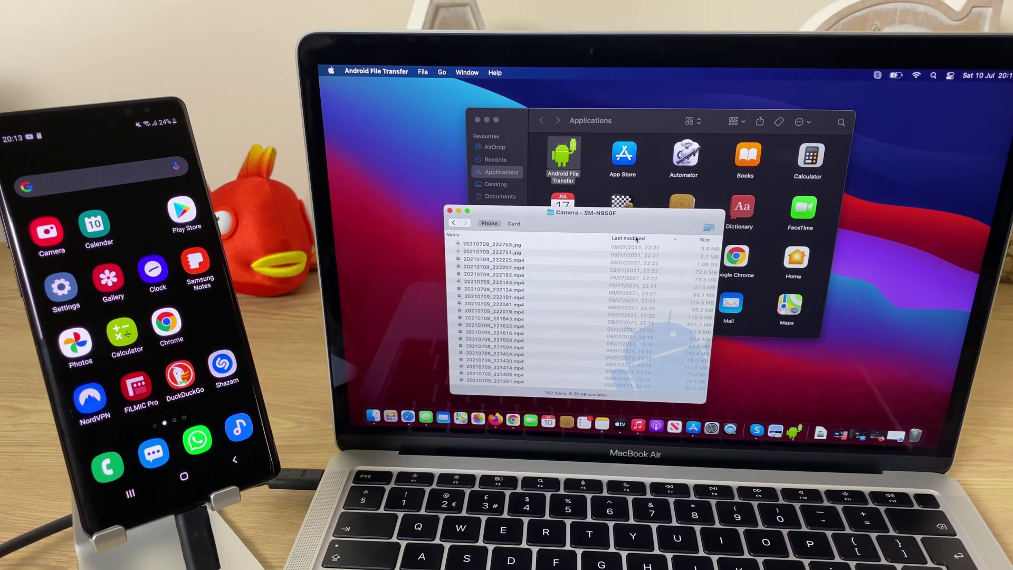
pyautogui.click(520, 246)
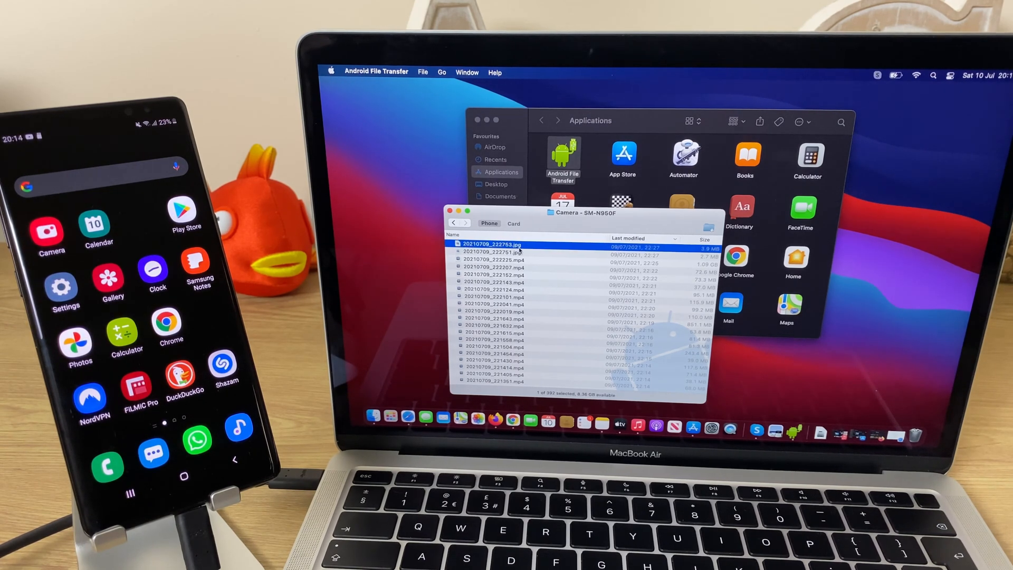
pyautogui.keyDown('shift'); pyautogui.click(519, 259); pyautogui.keyUp('shift')
pyautogui.moveTo(519, 260); pyautogui.dragTo(919, 233)
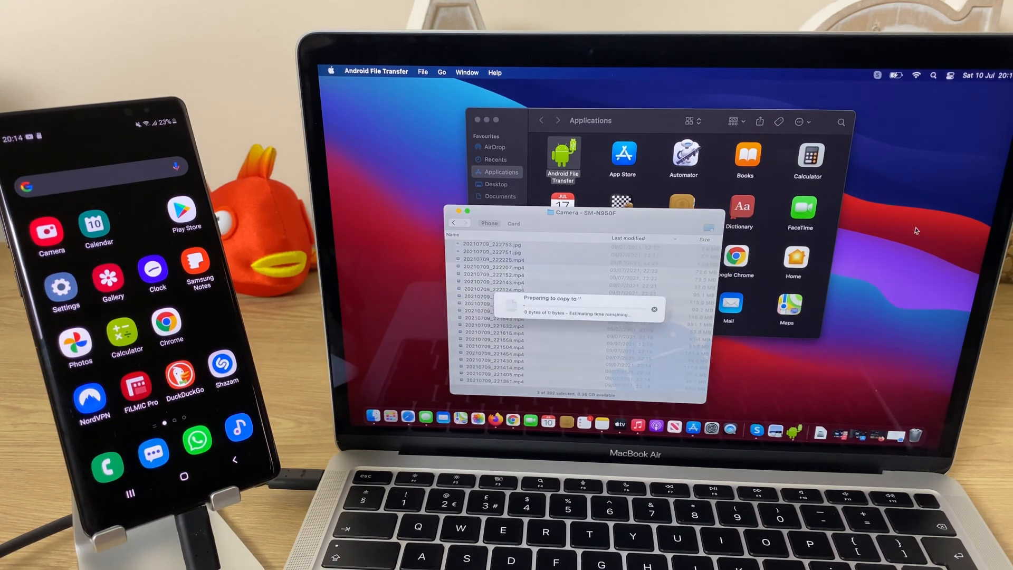